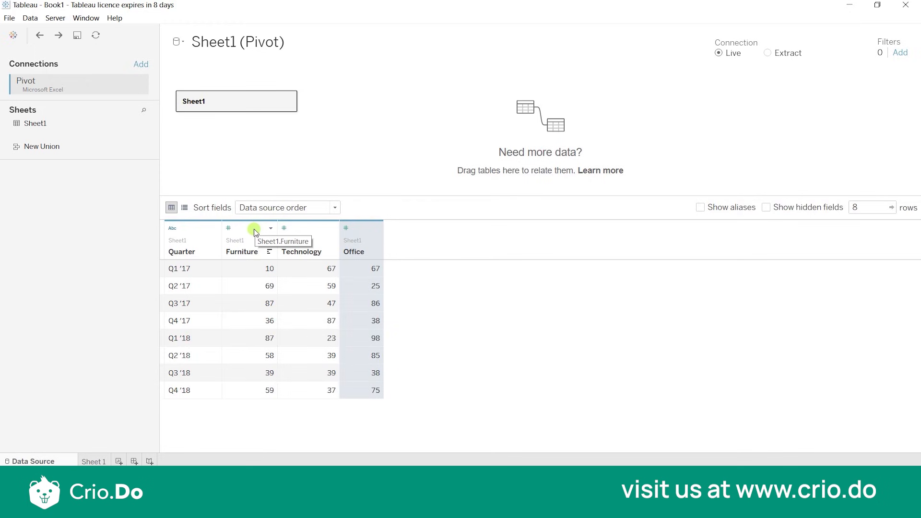
Pivot the Furniture, Technology and Office columns of Sheet1 in the data source.
{"action": "left_click", "coordinate": [254, 232], "text": "shift"}
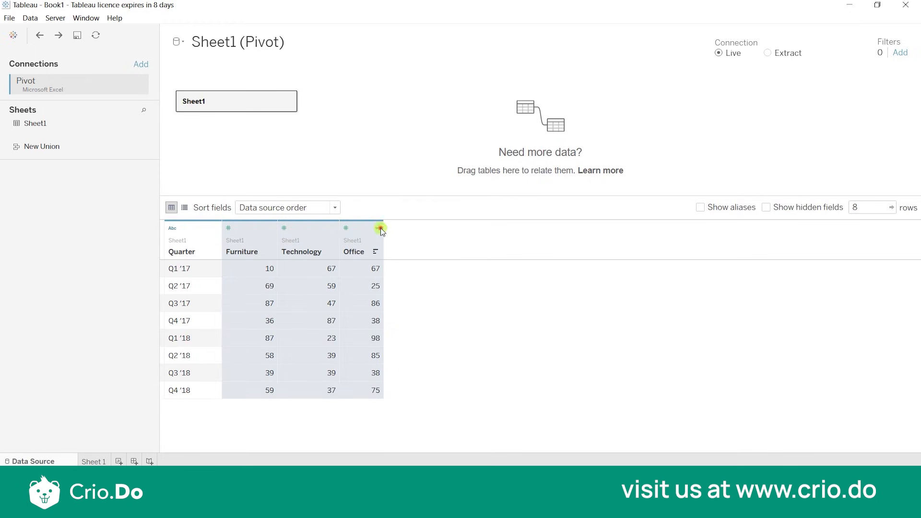
{"action": "left_click", "coordinate": [380, 230]}
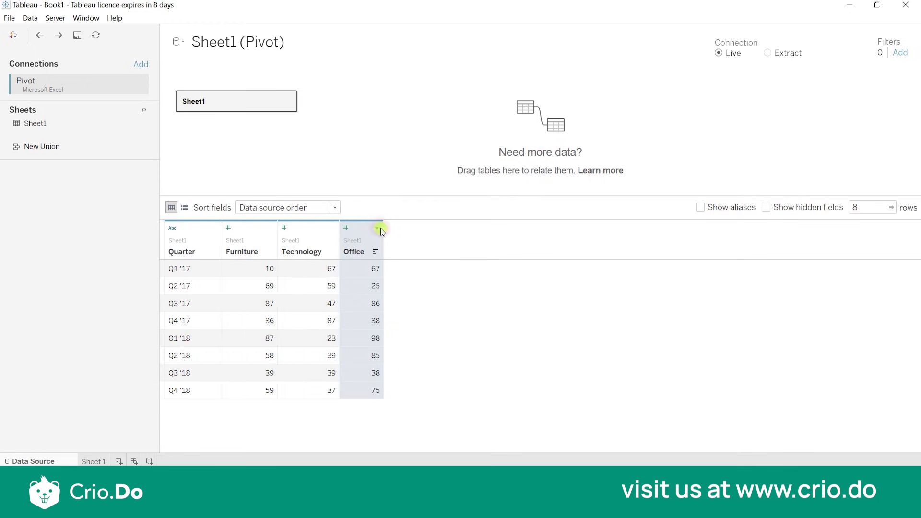
{"action": "double_click", "coordinate": [236, 250]}
{"action": "left_click", "coordinate": [236, 246]}
{"action": "left_click", "coordinate": [243, 247]}
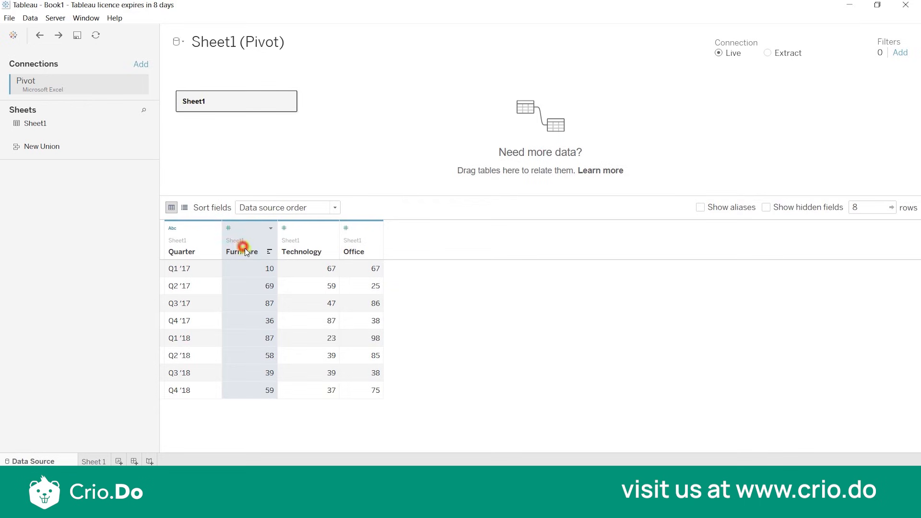
{"action": "left_click", "coordinate": [371, 238], "text": "shift"}
{"action": "left_click", "coordinate": [378, 229]}
{"action": "left_click", "coordinate": [378, 229]}
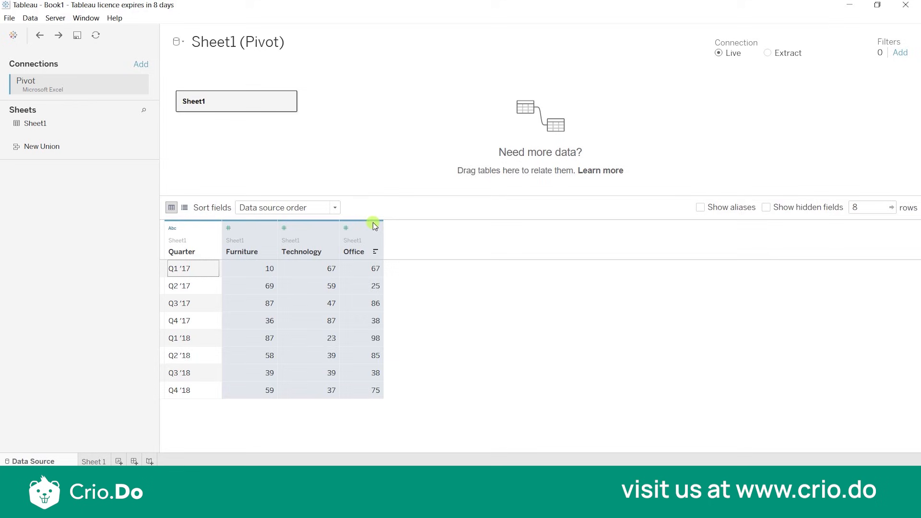
{"action": "left_click", "coordinate": [376, 227]}
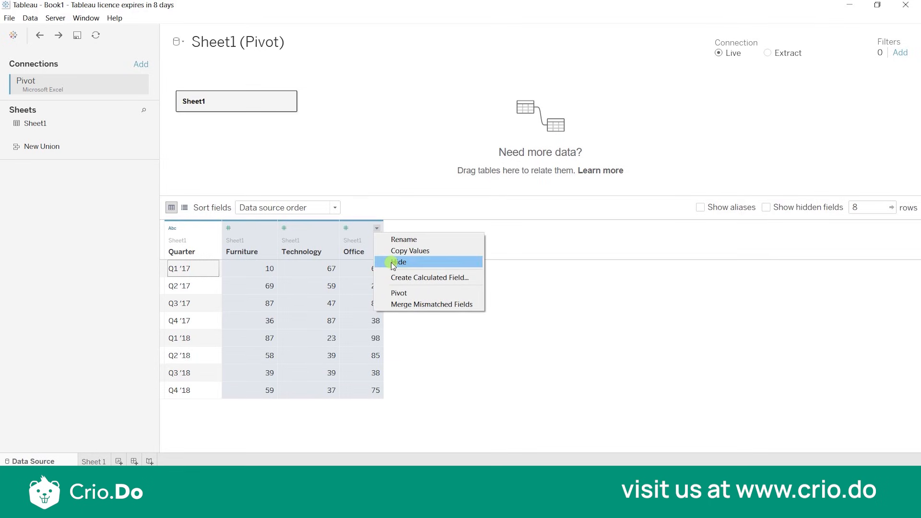
{"action": "left_click", "coordinate": [399, 294]}
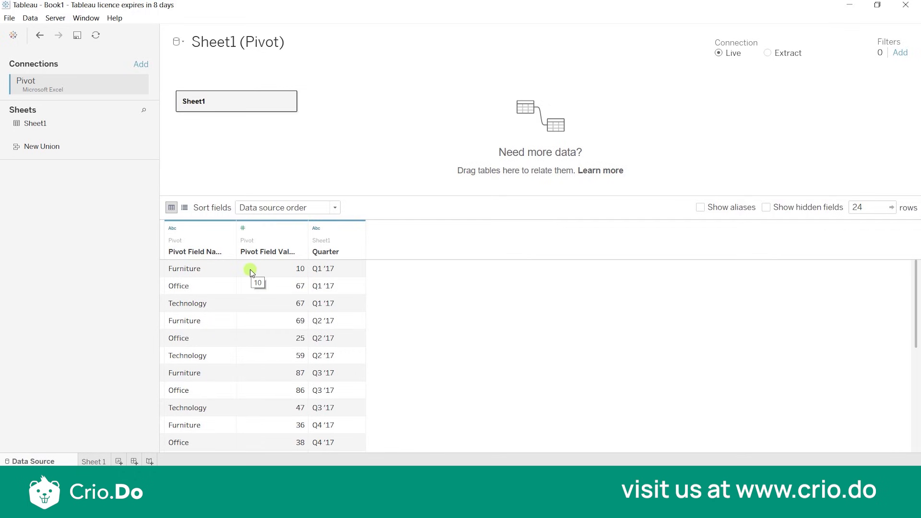
Remove the pivot from the Sheet1 data source.
{"action": "left_click", "coordinate": [229, 229]}
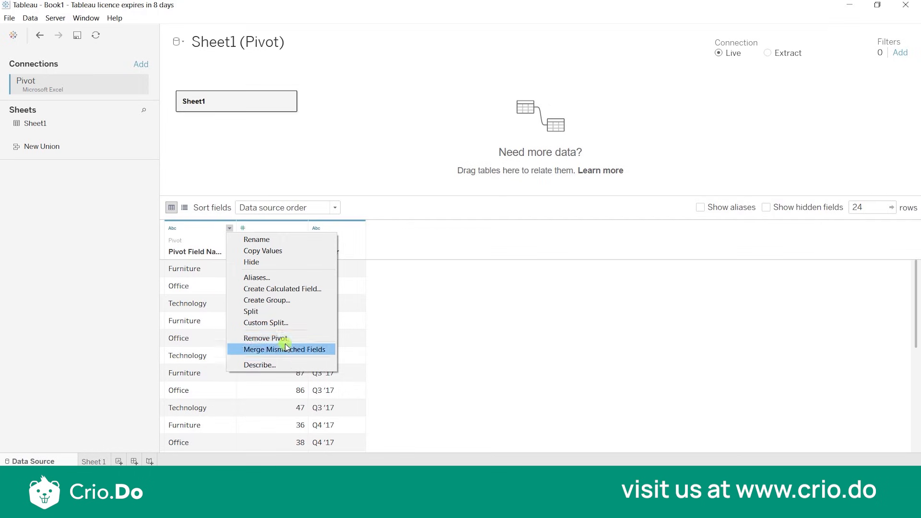
{"action": "left_click", "coordinate": [484, 385]}
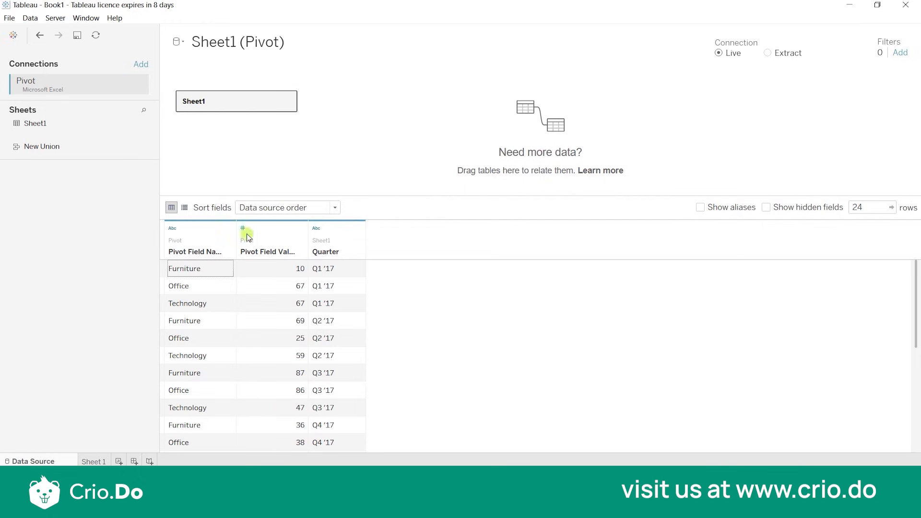
{"action": "left_click", "coordinate": [229, 228]}
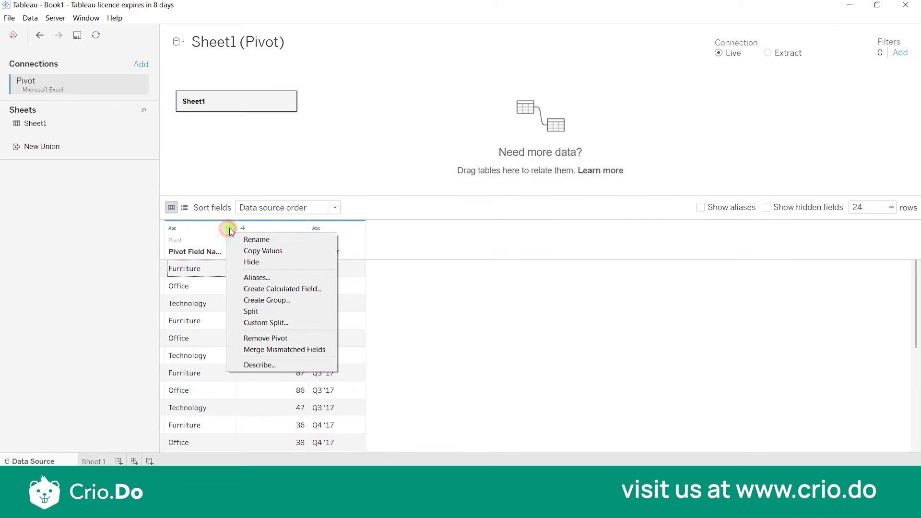
{"action": "left_click", "coordinate": [287, 339]}
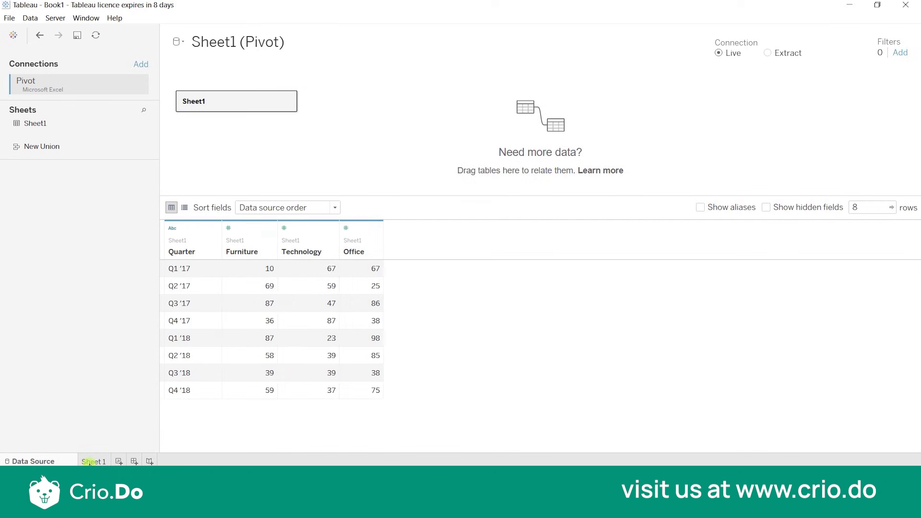
On the Sheet 1 worksheet, build a bar chart of summed Furniture by Quarter, with Quarter on columns and Furniture on rows.
{"action": "left_click", "coordinate": [88, 460]}
{"action": "left_click", "coordinate": [64, 167]}
{"action": "left_click", "coordinate": [55, 145]}
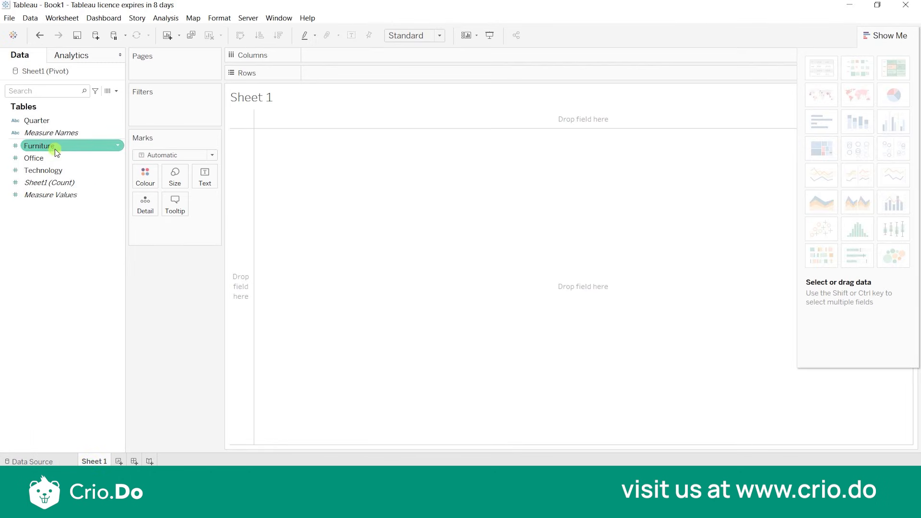
{"action": "double_click", "coordinate": [55, 148]}
{"action": "left_click", "coordinate": [68, 133]}
{"action": "left_click", "coordinate": [67, 182]}
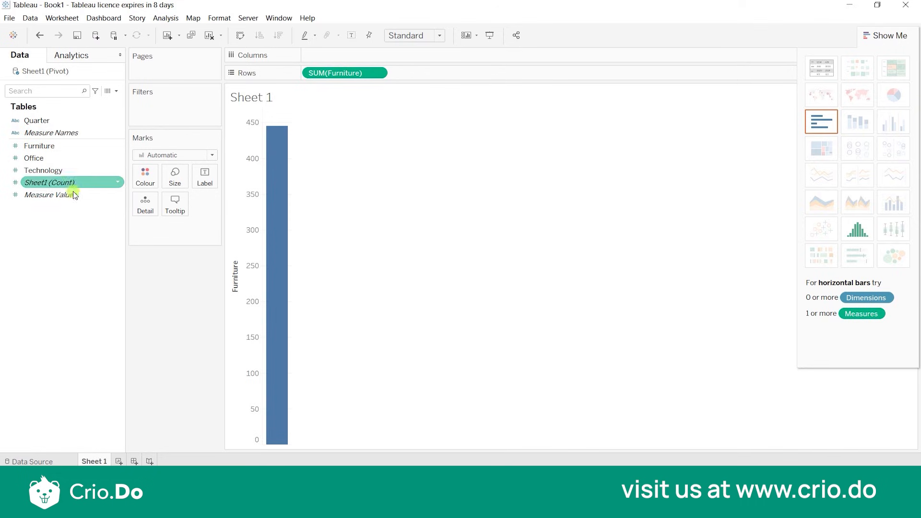
{"action": "left_click", "coordinate": [62, 122]}
{"action": "double_click", "coordinate": [62, 122]}
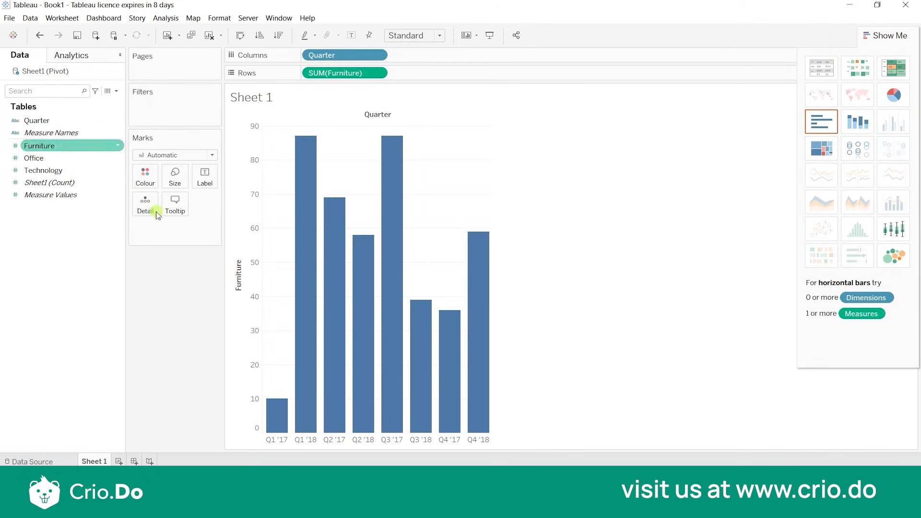
{"action": "left_click", "coordinate": [72, 146]}
{"action": "left_click", "coordinate": [76, 158]}
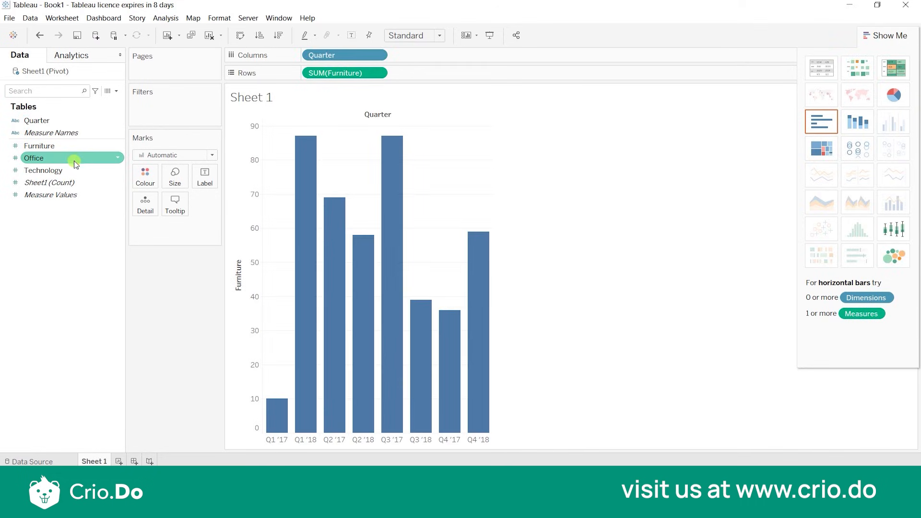
{"action": "left_click", "coordinate": [213, 339]}
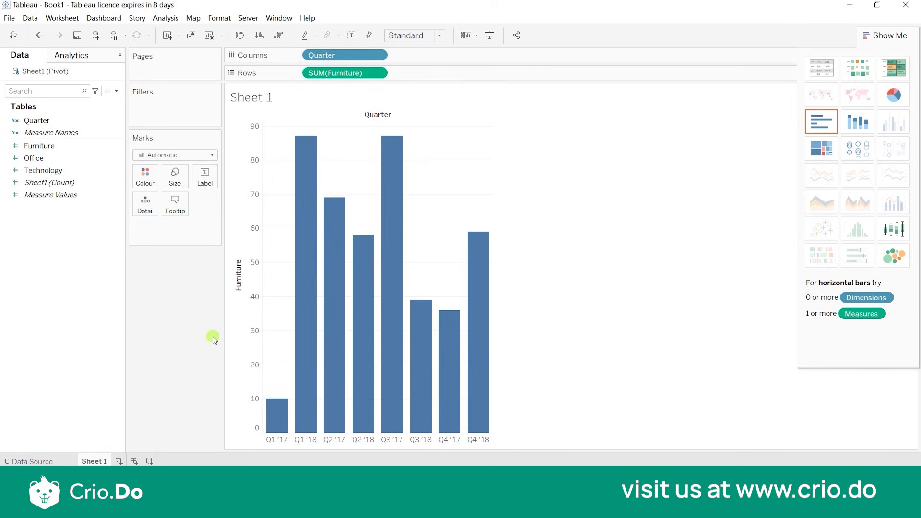
Pivot the data source's Furniture, Technology and Office columns again and check the effect on the Sheet 1 chart.
{"action": "left_click", "coordinate": [41, 461]}
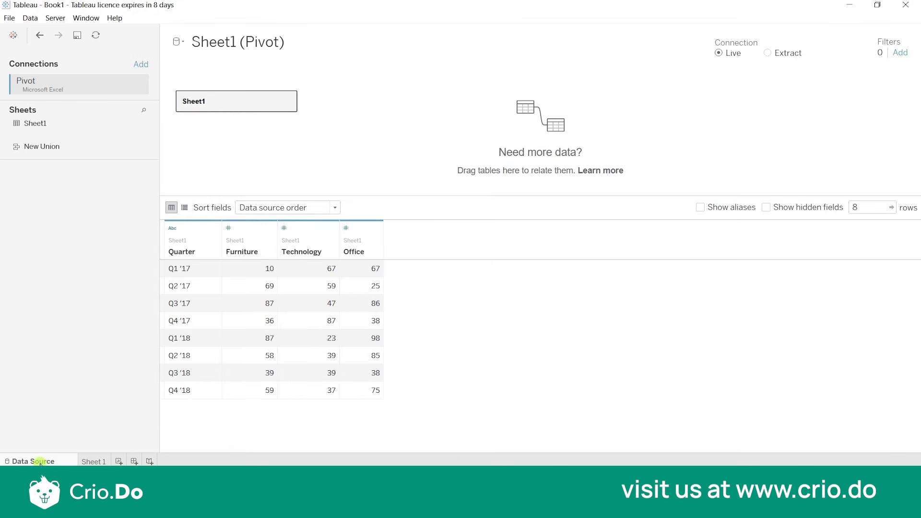
{"action": "left_click", "coordinate": [238, 236]}
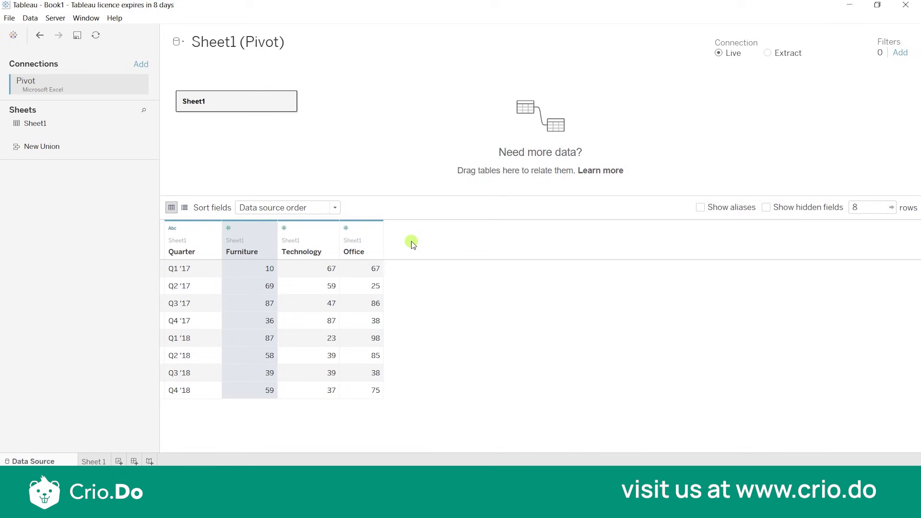
{"action": "left_click", "coordinate": [376, 236], "text": "shift"}
{"action": "left_click", "coordinate": [377, 228]}
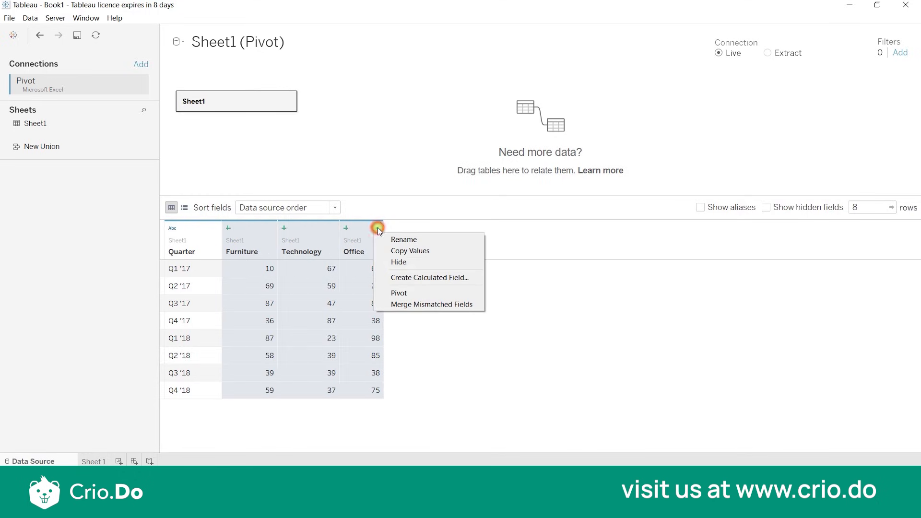
{"action": "left_click", "coordinate": [404, 292]}
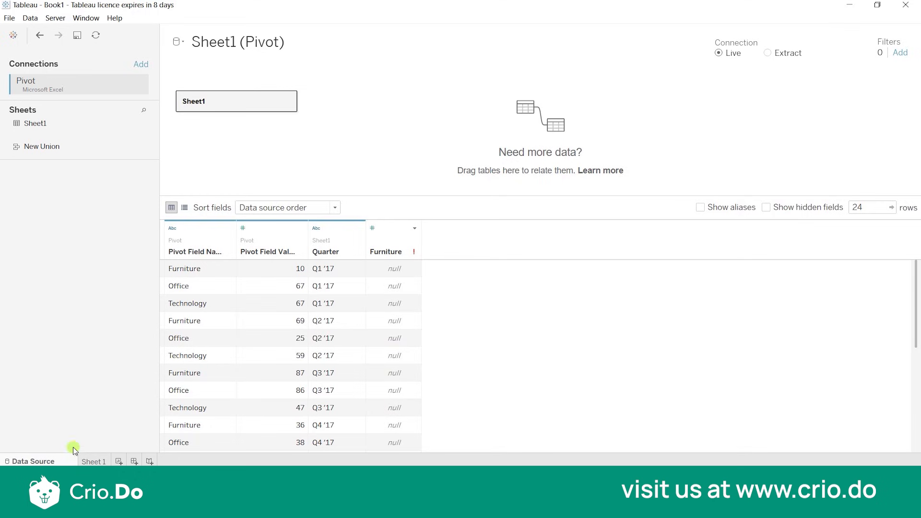
{"action": "left_click", "coordinate": [85, 458]}
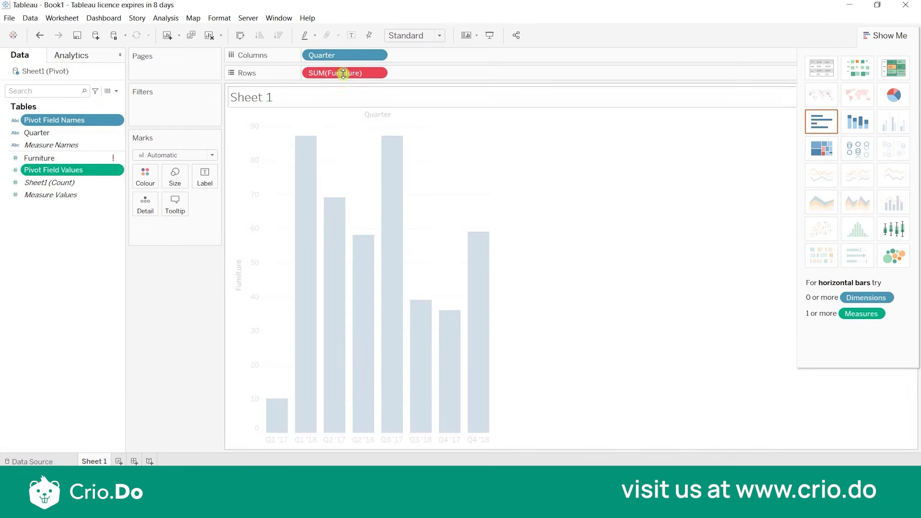
{"action": "mouse_move", "coordinate": [376, 83]}
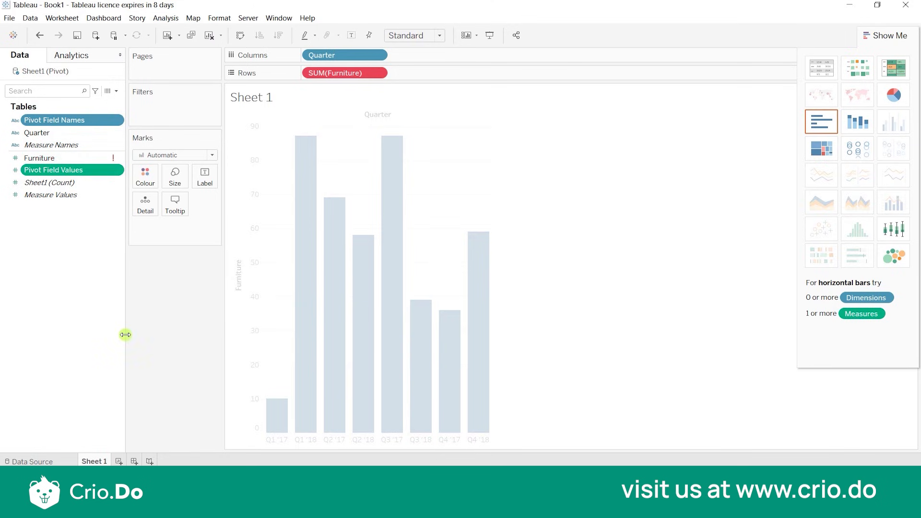
Delete the leftover Furniture field from the pivoted data source and check the Sheet 1 worksheet.
{"action": "left_click", "coordinate": [51, 462]}
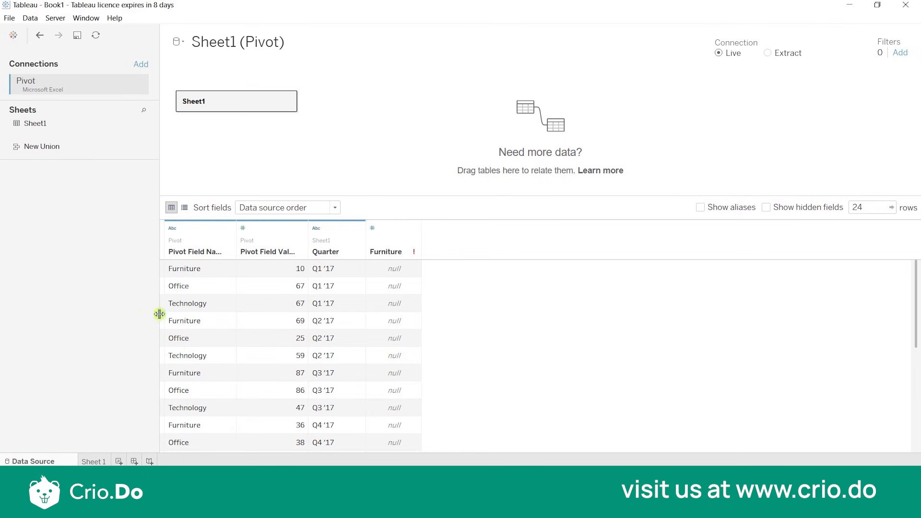
{"action": "left_click", "coordinate": [204, 243]}
{"action": "left_click", "coordinate": [281, 246]}
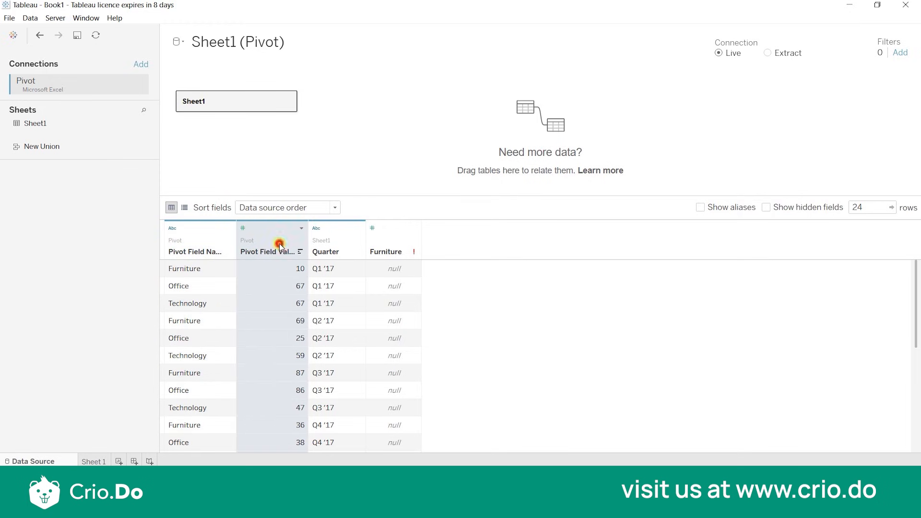
{"action": "left_click", "coordinate": [339, 238]}
{"action": "left_click", "coordinate": [386, 239]}
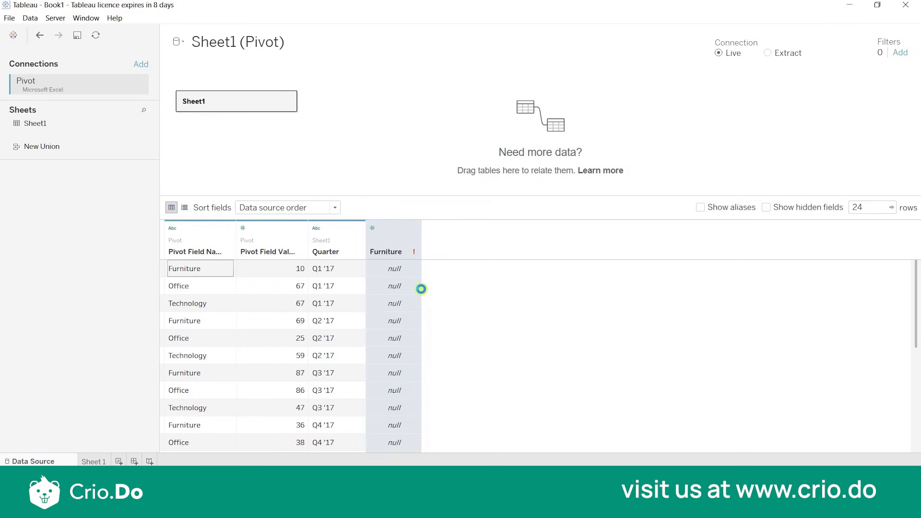
{"action": "left_click", "coordinate": [414, 229]}
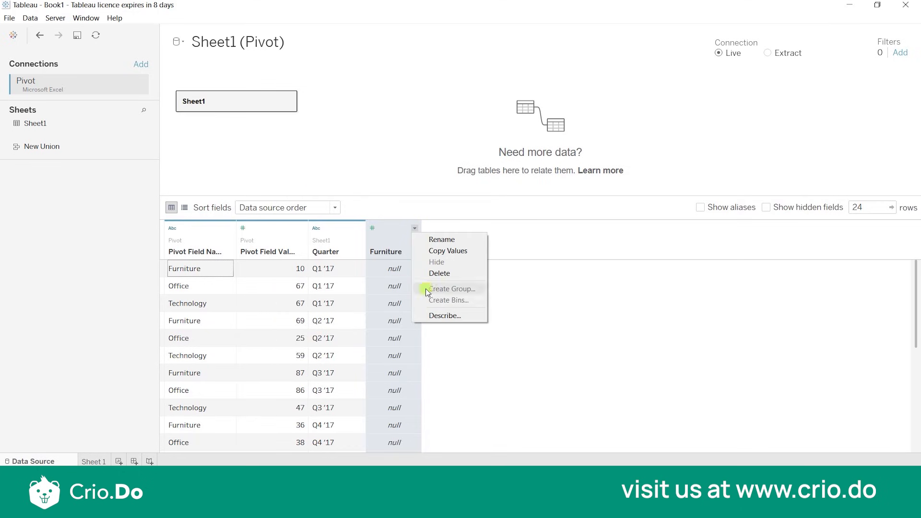
{"action": "left_click", "coordinate": [440, 274]}
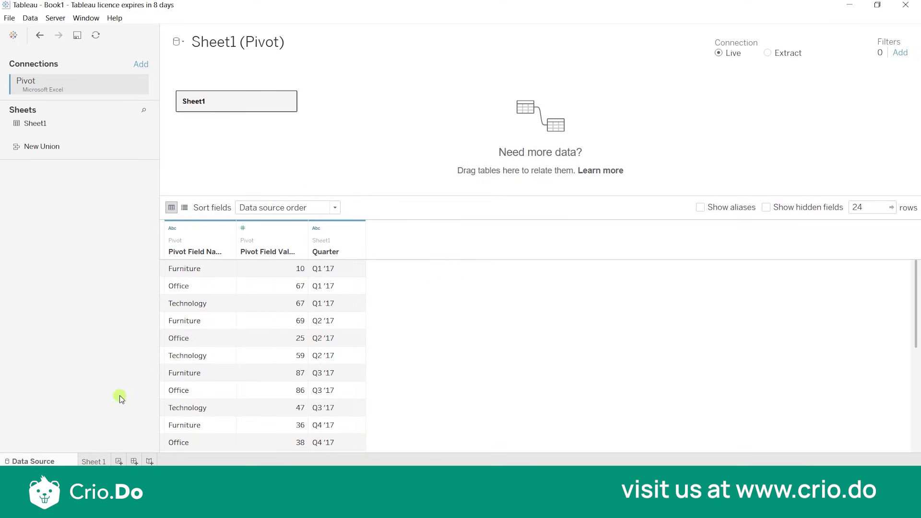
{"action": "left_click", "coordinate": [92, 460]}
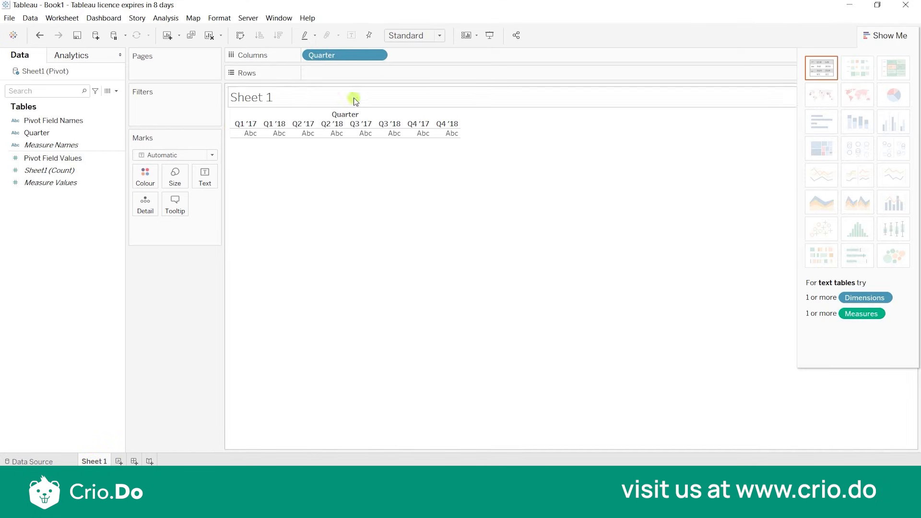
{"action": "left_click", "coordinate": [33, 461]}
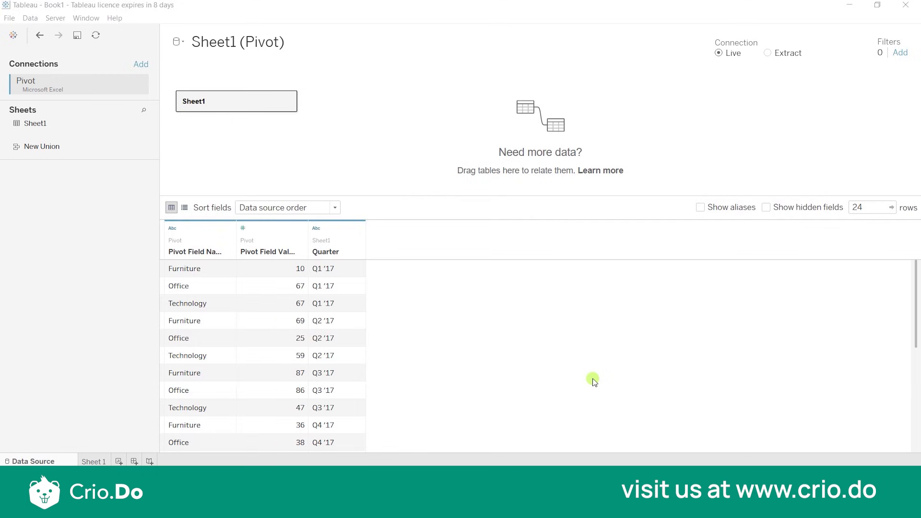
Add a new worksheet and connect the Excel workbook Practice File as a new data source using its Full data table.
{"action": "left_click", "coordinate": [119, 460]}
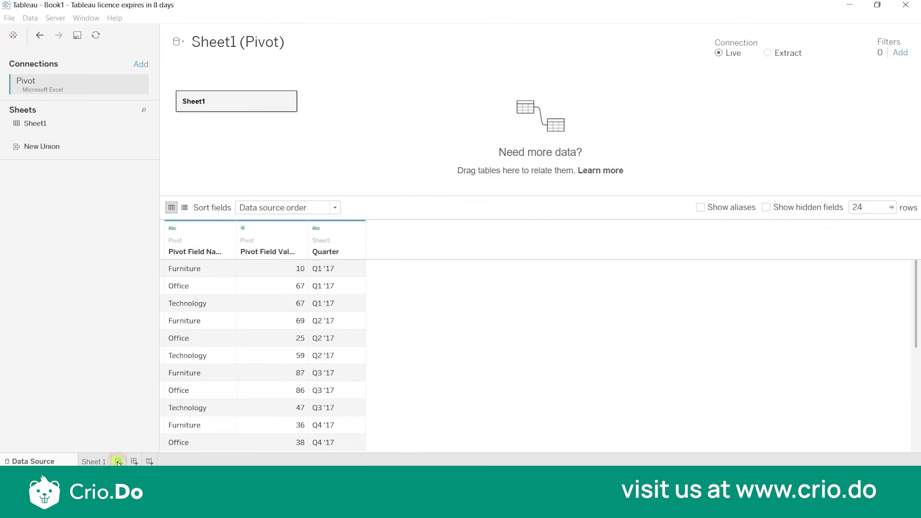
{"action": "left_click", "coordinate": [88, 184]}
{"action": "left_click", "coordinate": [30, 18]}
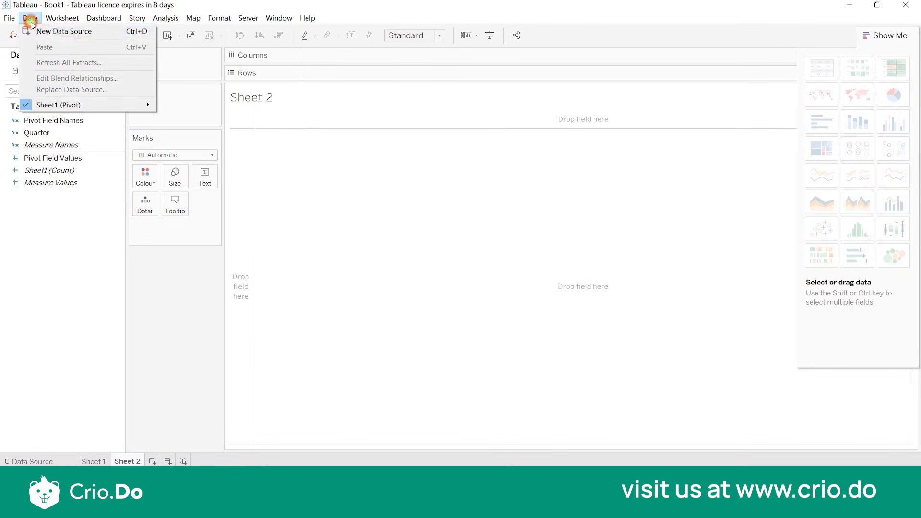
{"action": "left_click", "coordinate": [44, 31]}
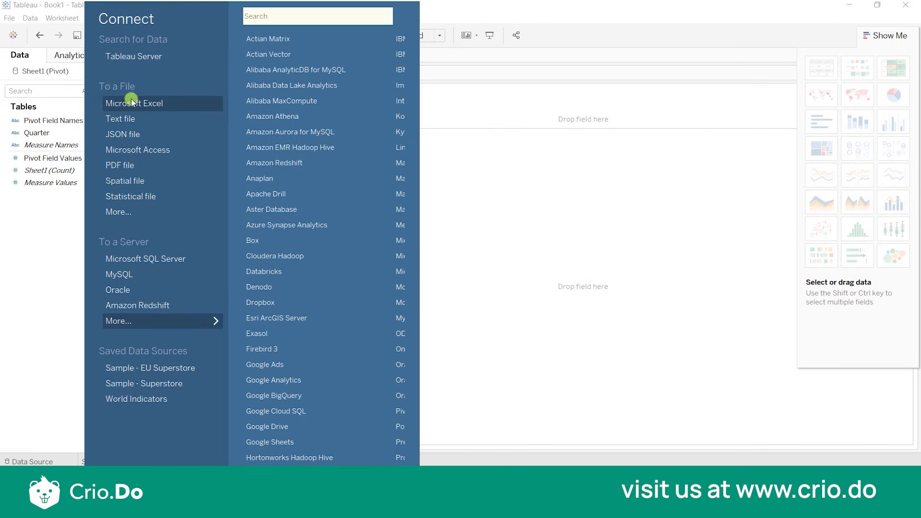
{"action": "left_click", "coordinate": [145, 106]}
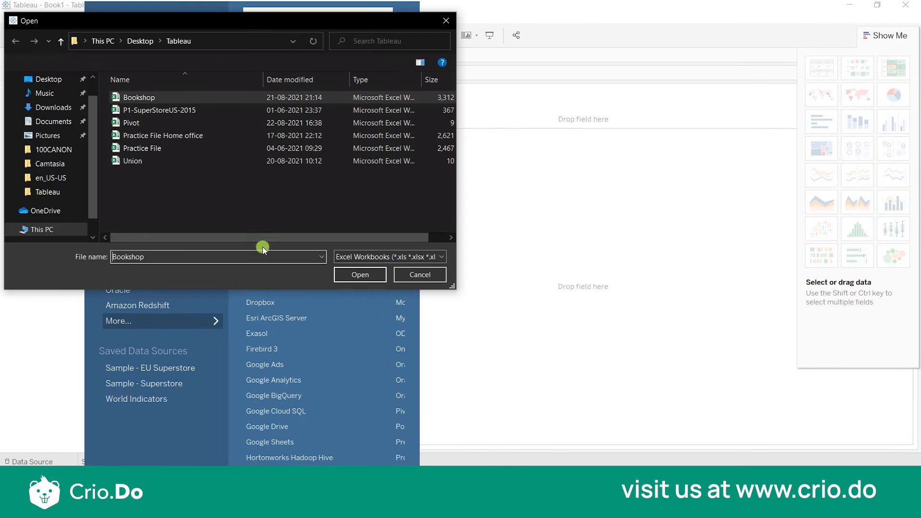
{"action": "double_click", "coordinate": [151, 148]}
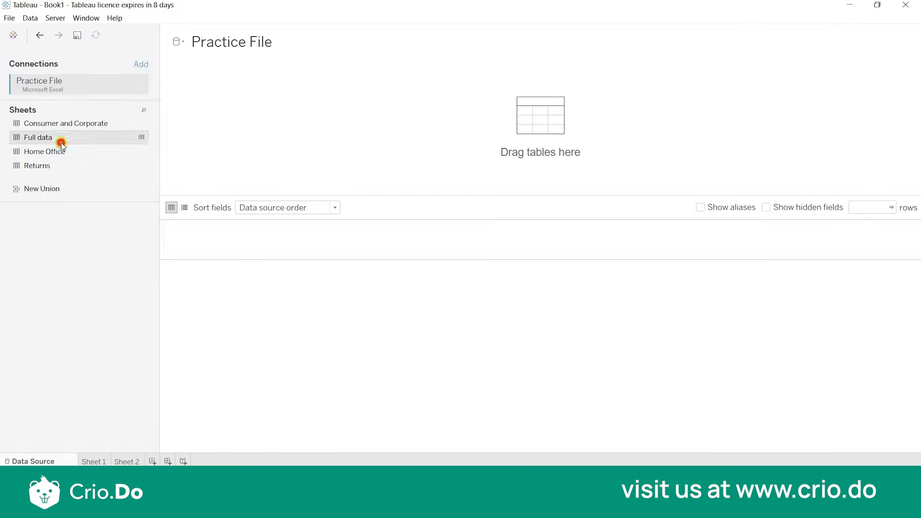
{"action": "double_click", "coordinate": [62, 143]}
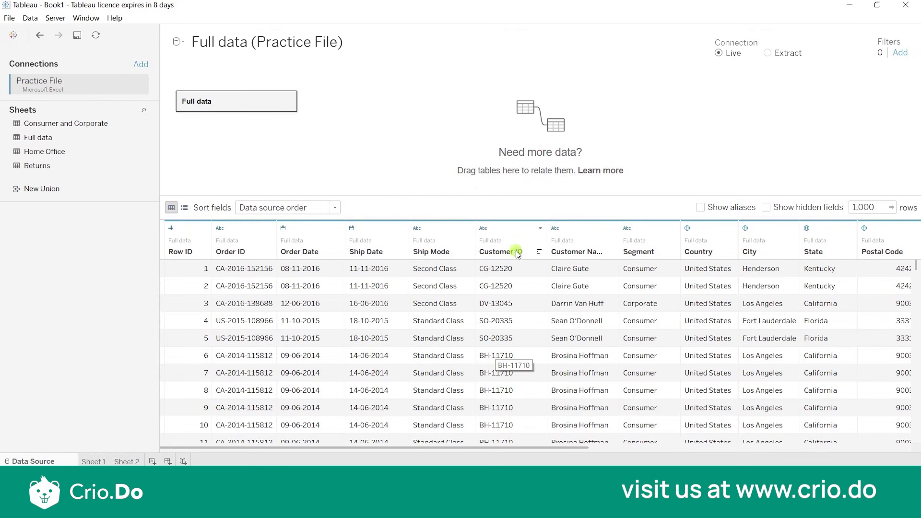
{"action": "left_click", "coordinate": [502, 230]}
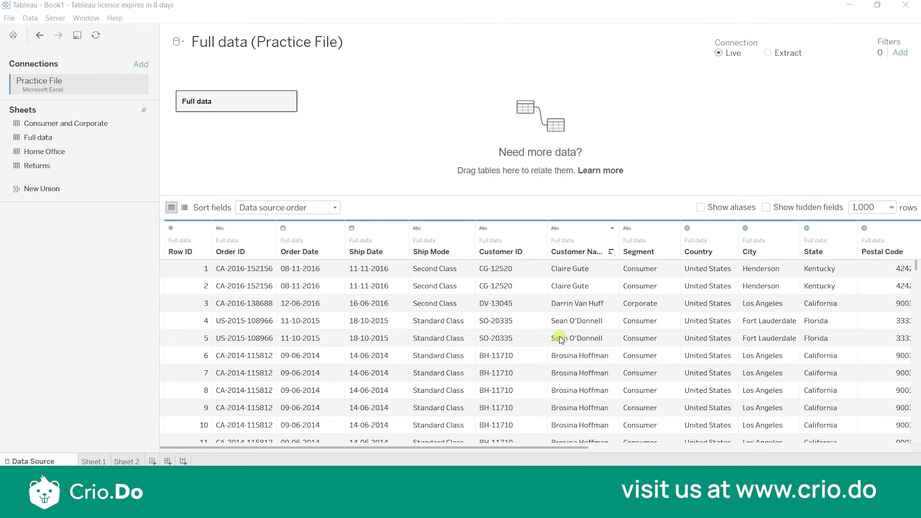
Split the Customer Name column with the automatic Split and check the resulting columns.
{"action": "left_click", "coordinate": [615, 232]}
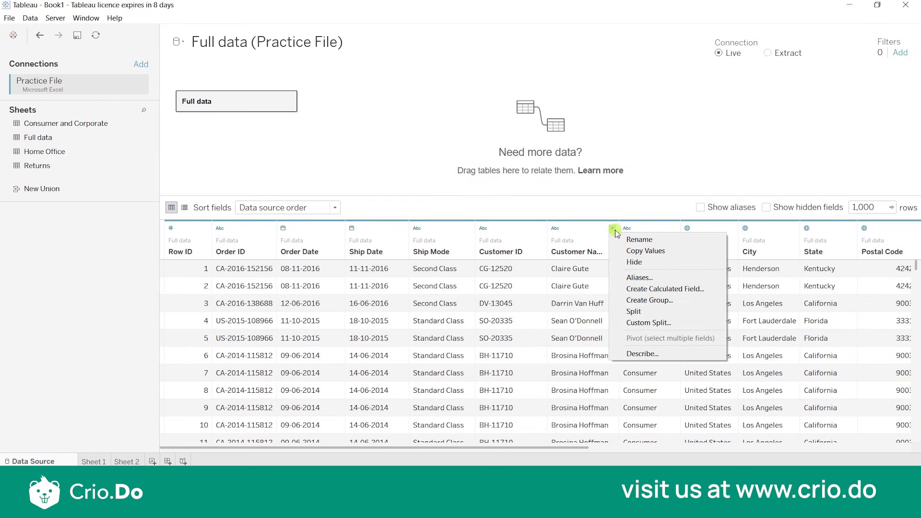
{"action": "left_click", "coordinate": [641, 312]}
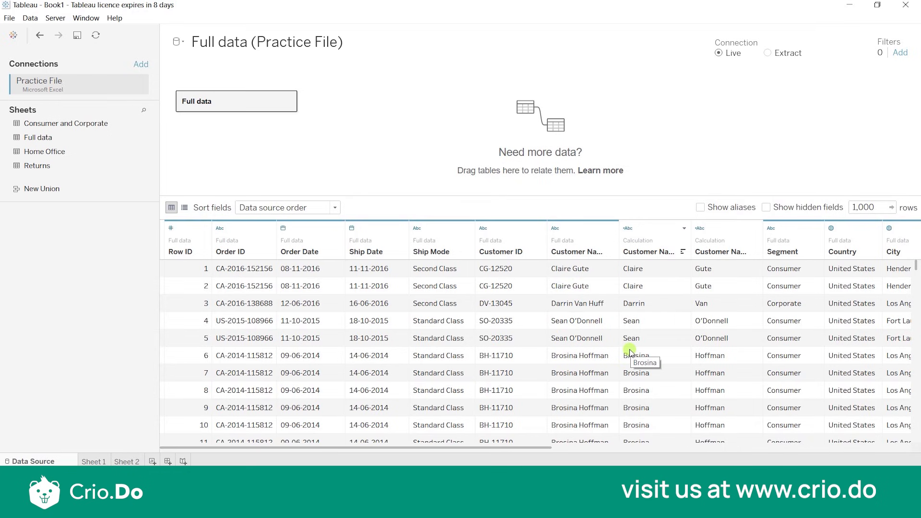
{"action": "scroll", "coordinate": [583, 355], "scroll_direction": "down", "scroll_amount": 6}
{"action": "scroll", "coordinate": [586, 362], "scroll_direction": "up", "scroll_amount": 1}
{"action": "scroll", "coordinate": [586, 362], "scroll_direction": "up", "scroll_amount": 5}
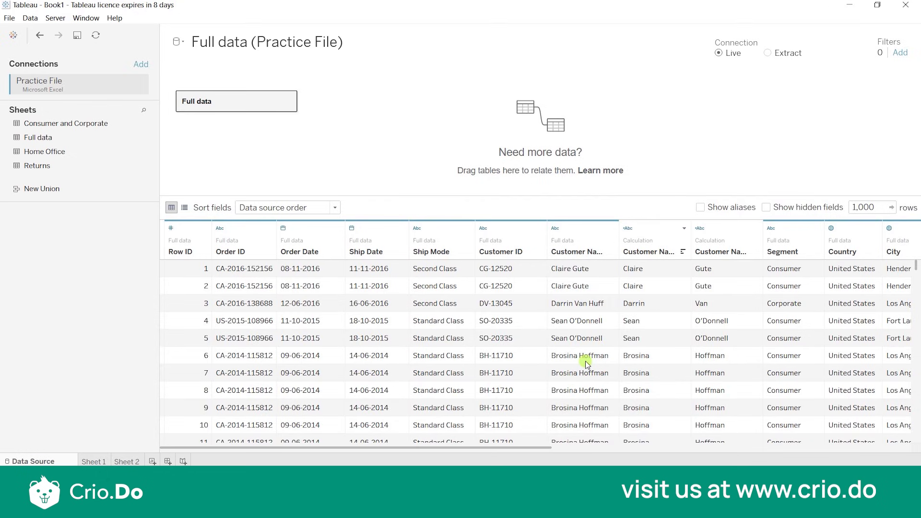
Examine the delimiter, token number and TRIM function in the first Customer Name split field's calculation, leaving it unchanged.
{"action": "left_click", "coordinate": [684, 231]}
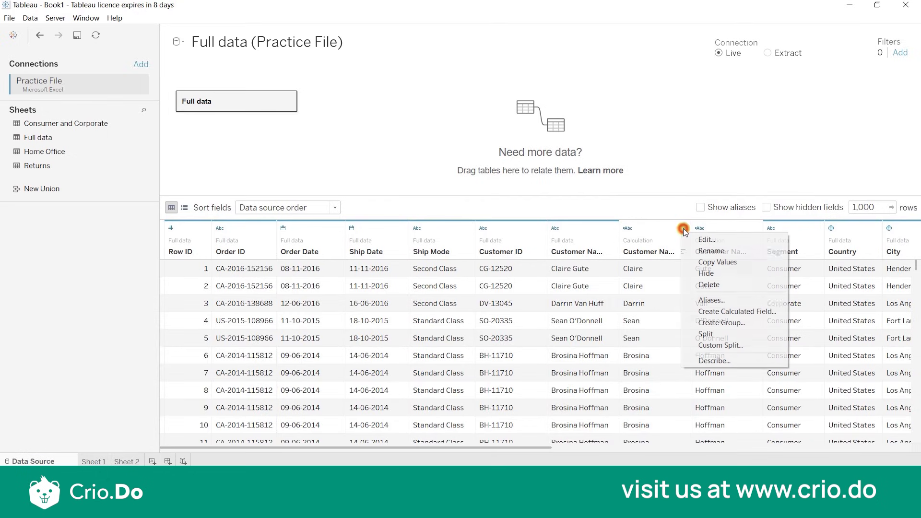
{"action": "left_click", "coordinate": [709, 240]}
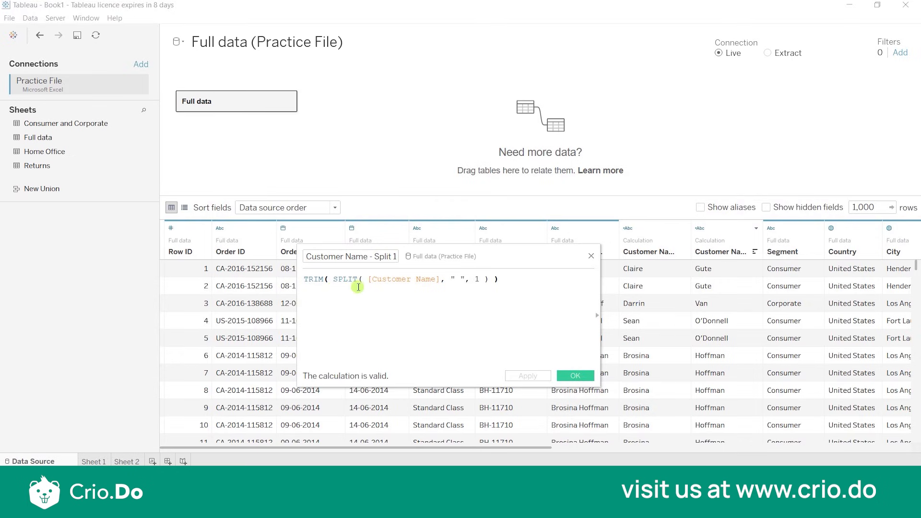
{"action": "double_click", "coordinate": [459, 278]}
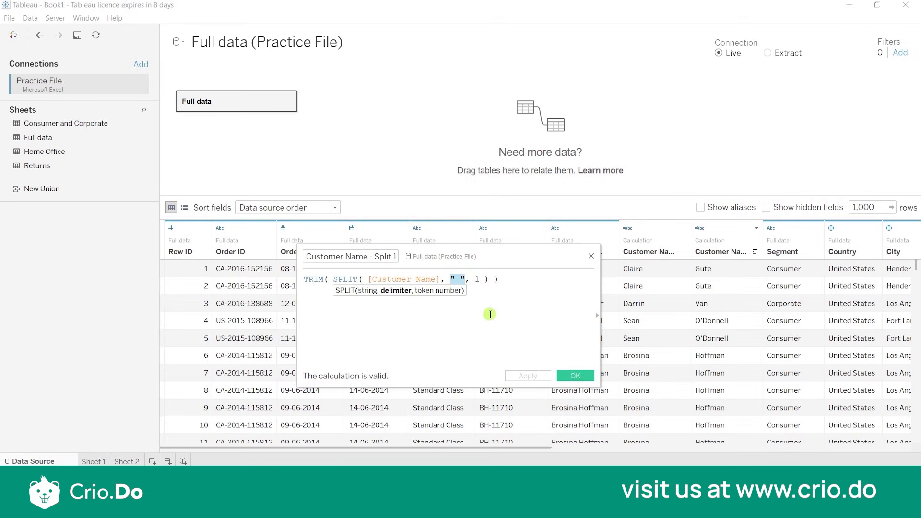
{"action": "left_click", "coordinate": [479, 280]}
{"action": "left_click_drag", "start_coordinate": [479, 280], "coordinate": [475, 281]}
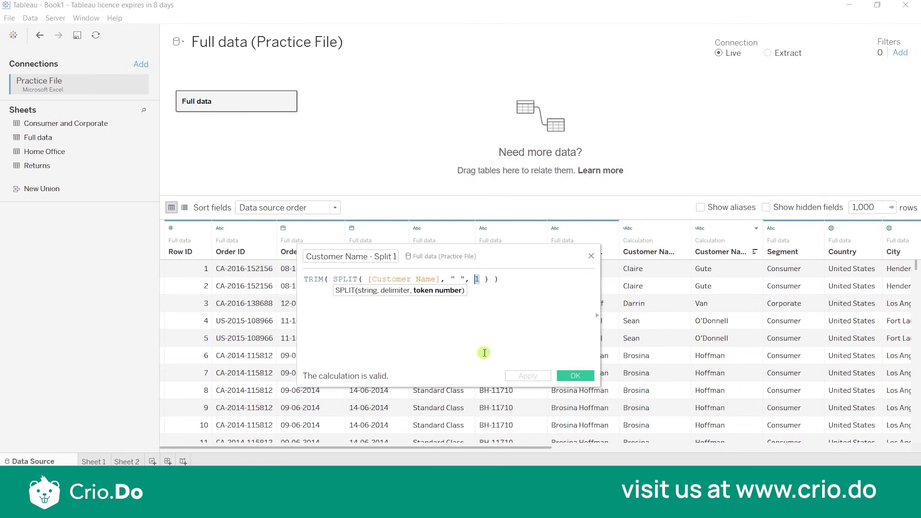
{"action": "left_click", "coordinate": [310, 280]}
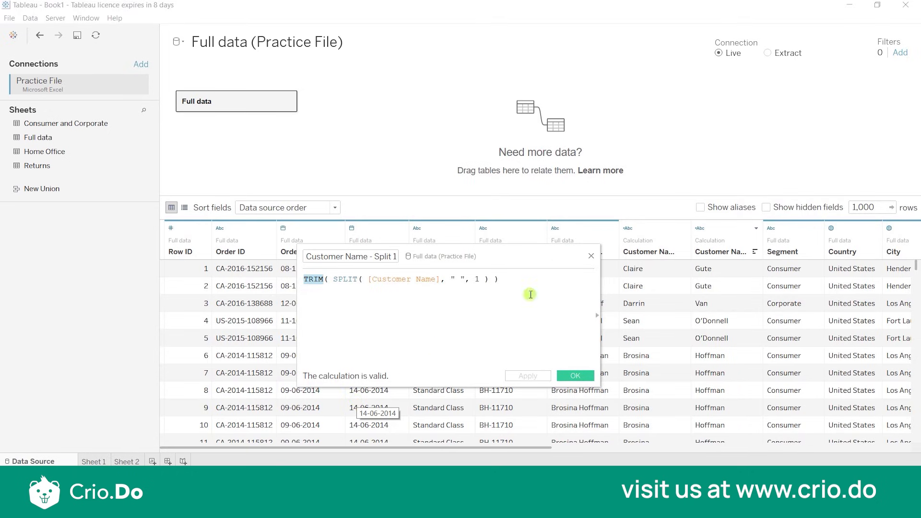
{"action": "left_click", "coordinate": [591, 255]}
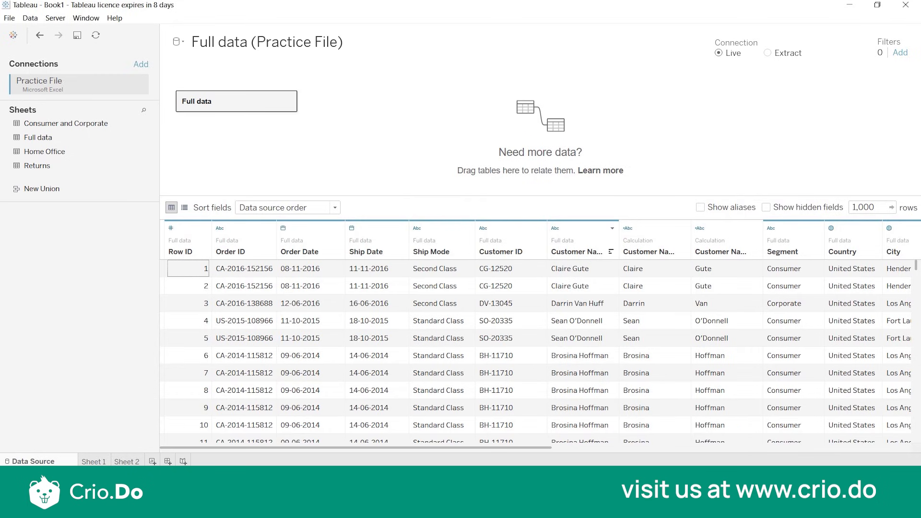
Examine the split name columns beside the original Customer Name values, checking how names with more than two parts are divided.
{"action": "left_click_drag", "start_coordinate": [473, 453], "coordinate": [537, 458]}
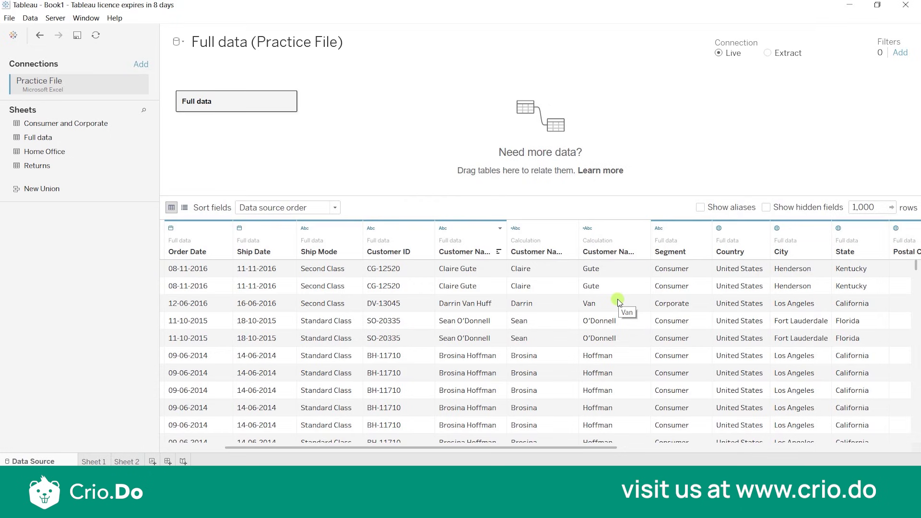
{"action": "scroll", "coordinate": [580, 379], "scroll_direction": "down", "scroll_amount": 5}
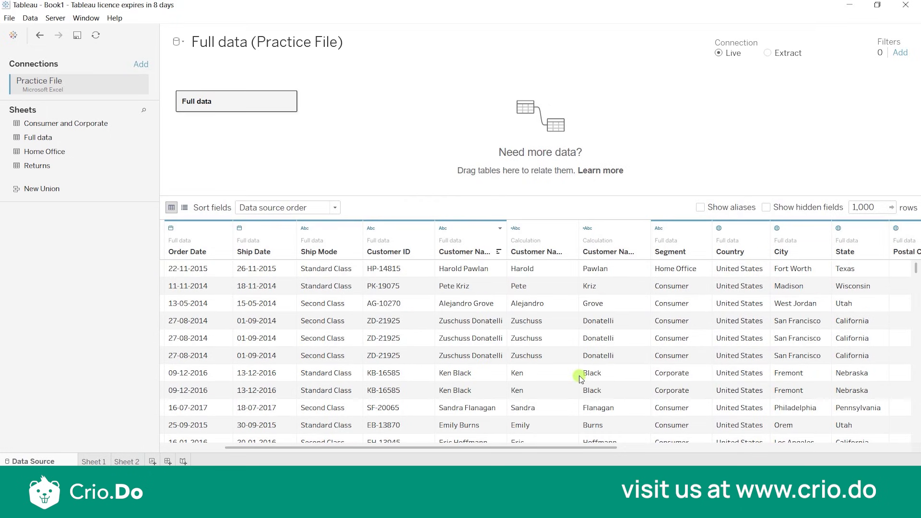
{"action": "scroll", "coordinate": [580, 378], "scroll_direction": "down", "scroll_amount": 3}
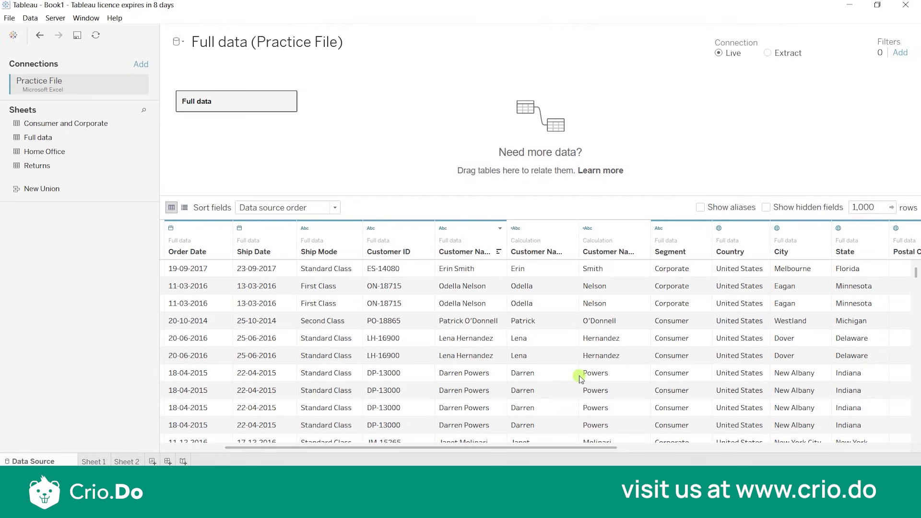
{"action": "scroll", "coordinate": [579, 369], "scroll_direction": "down", "scroll_amount": 5}
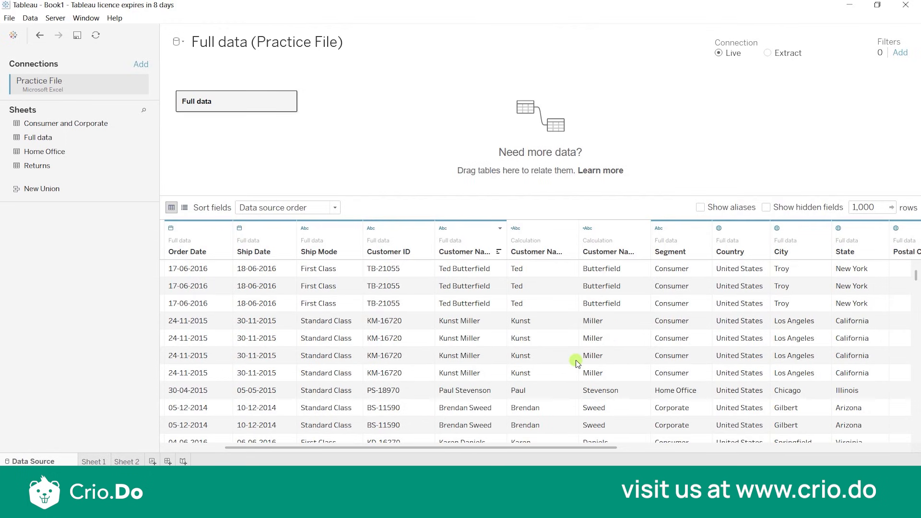
{"action": "scroll", "coordinate": [577, 363], "scroll_direction": "down", "scroll_amount": 5}
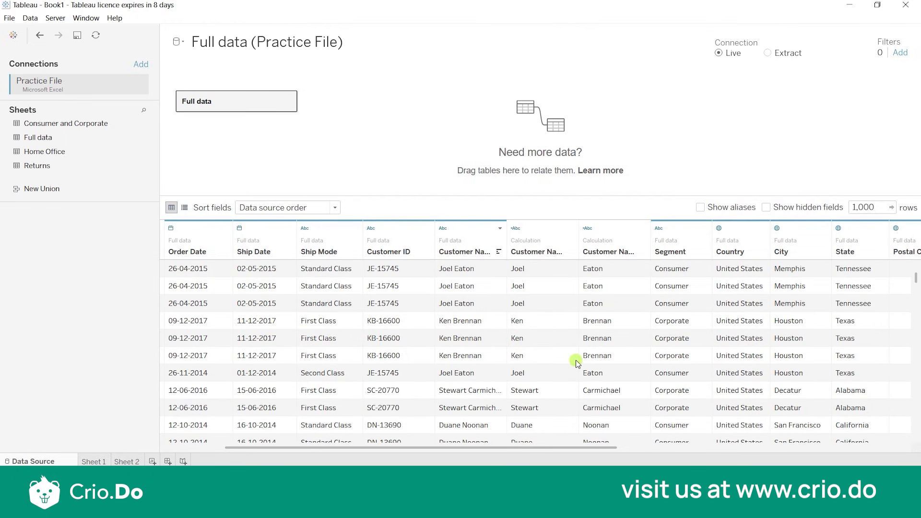
{"action": "scroll", "coordinate": [577, 362], "scroll_direction": "down", "scroll_amount": 3}
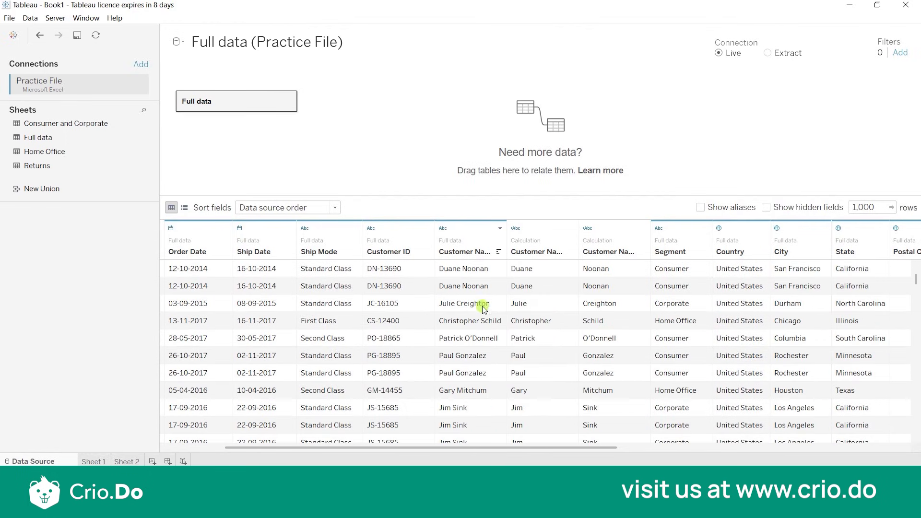
{"action": "scroll", "coordinate": [594, 416], "scroll_direction": "down", "scroll_amount": 8}
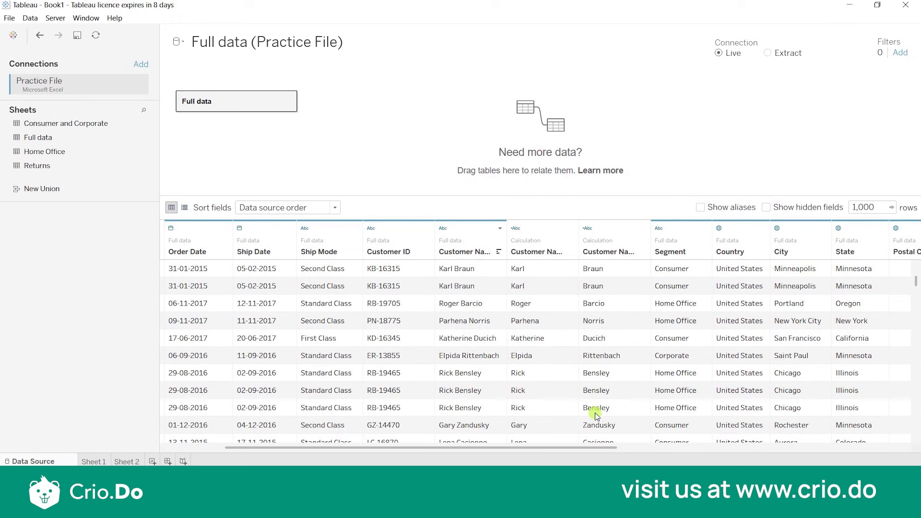
{"action": "scroll", "coordinate": [595, 416], "scroll_direction": "down", "scroll_amount": 8}
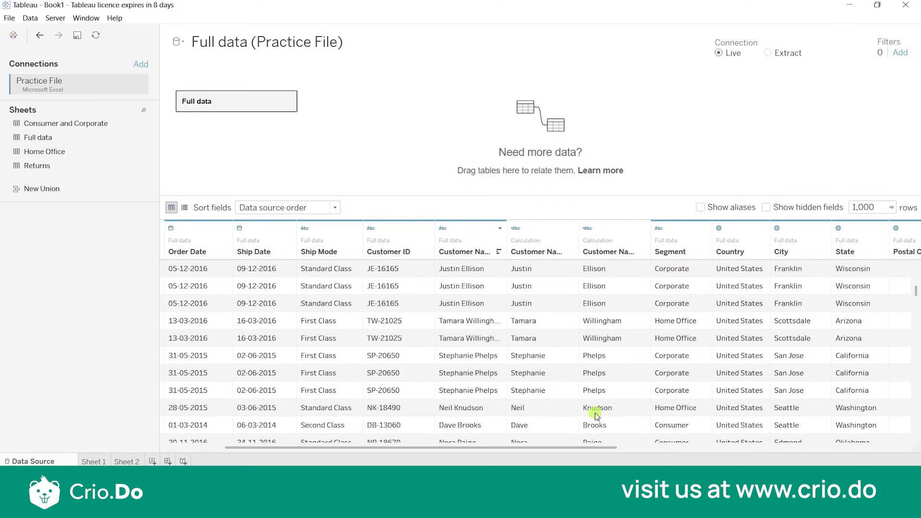
{"action": "scroll", "coordinate": [596, 415], "scroll_direction": "down", "scroll_amount": 3}
{"action": "scroll", "coordinate": [596, 415], "scroll_direction": "up", "scroll_amount": 10}
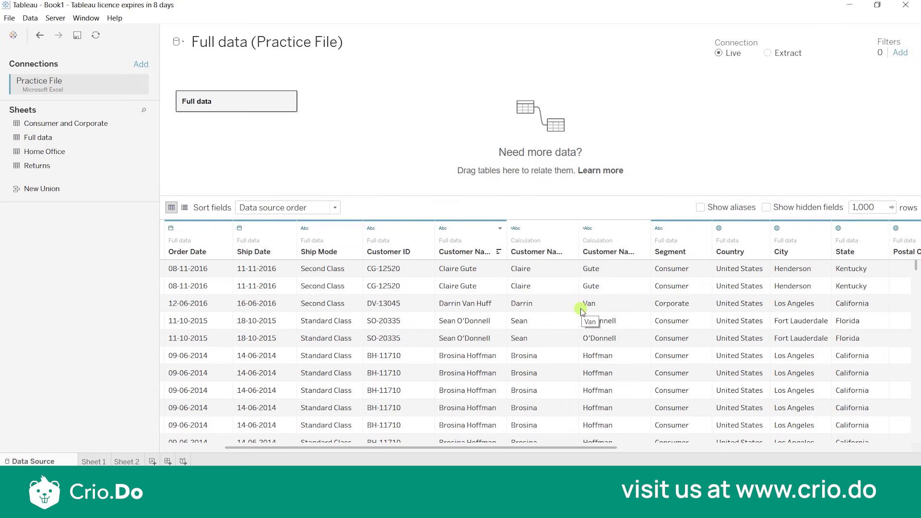
Try a custom split on Customer Name with a space as separator, splitting off the first 3 columns.
{"action": "left_click", "coordinate": [500, 228]}
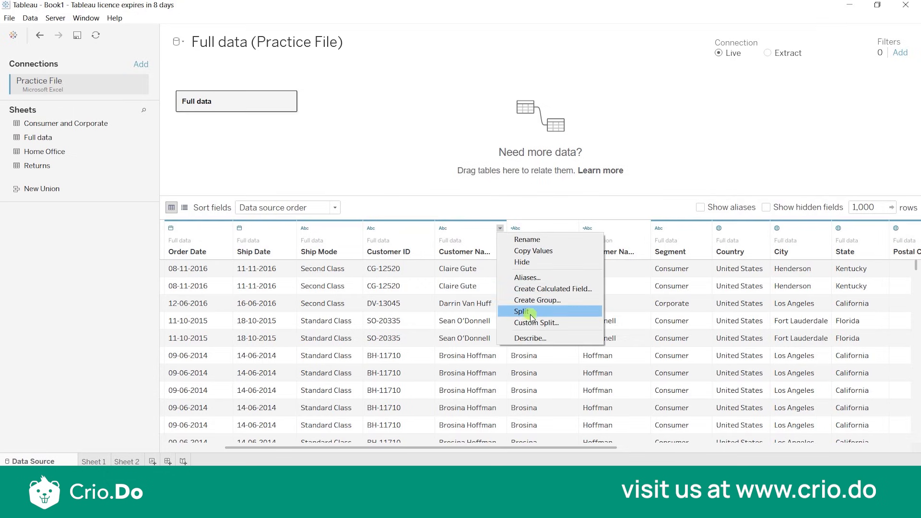
{"action": "left_click", "coordinate": [533, 322]}
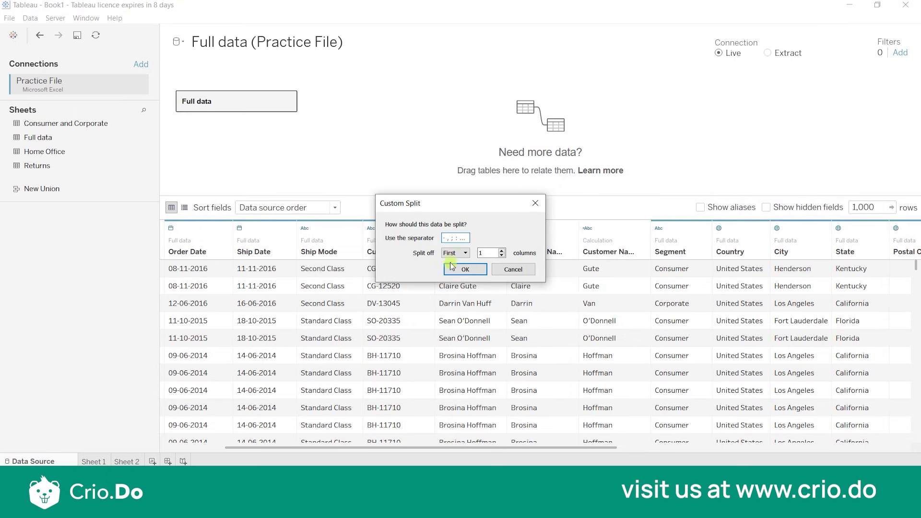
{"action": "left_click_drag", "start_coordinate": [472, 209], "coordinate": [356, 190]}
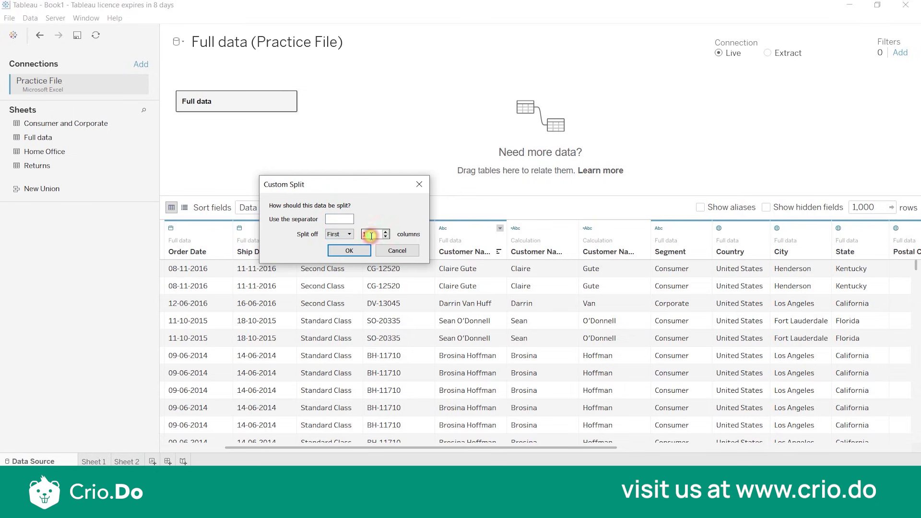
{"action": "key", "text": "BackSpace"}
{"action": "type", "text": "3"}
{"action": "left_click", "coordinate": [349, 251]}
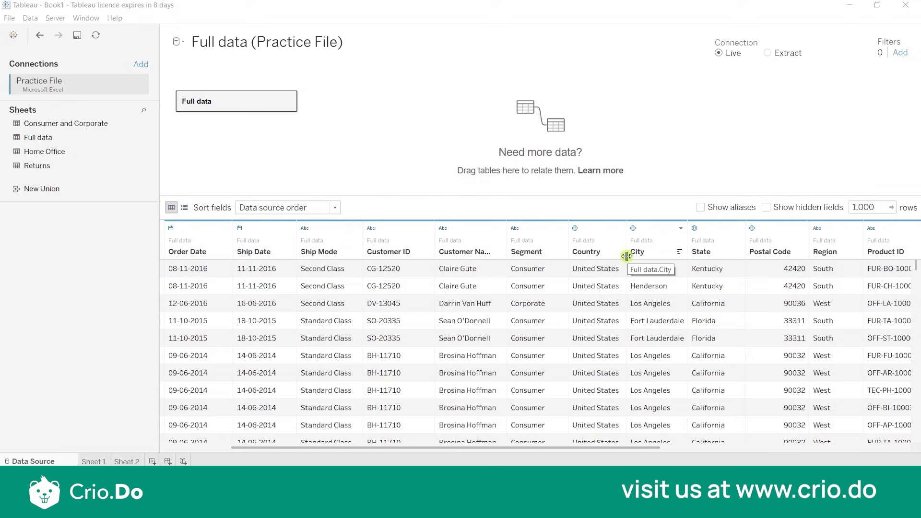
{"action": "left_click", "coordinate": [680, 228]}
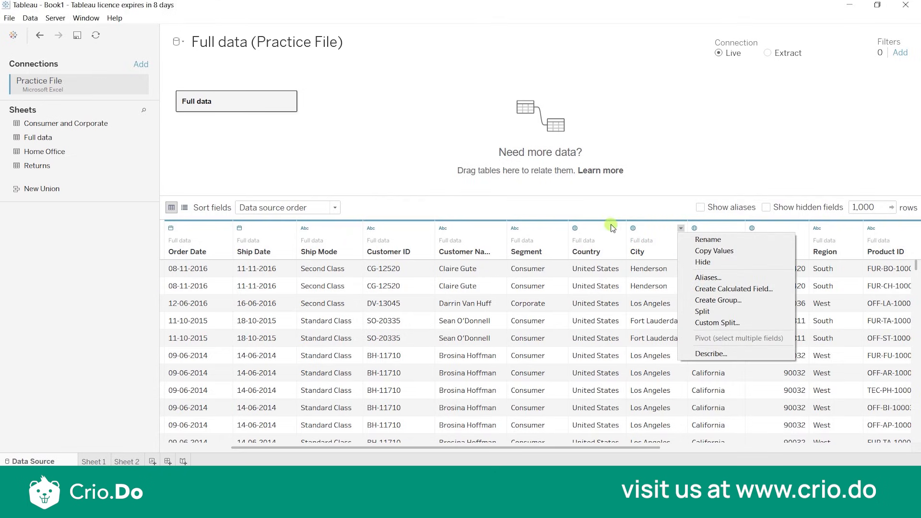
{"action": "left_click", "coordinate": [281, 160]}
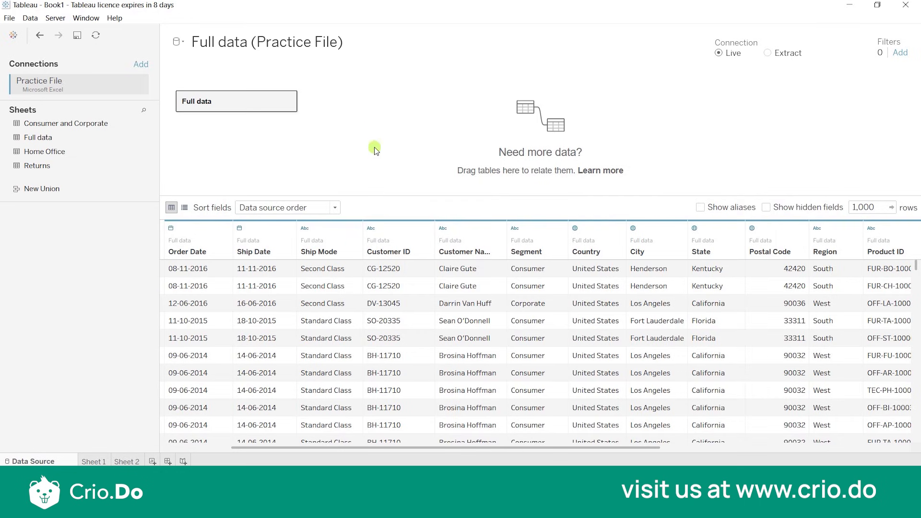
Apply a Custom Split to the unsplit Customer Name column, using a space separator and the first 3 columns.
{"action": "left_click", "coordinate": [501, 230]}
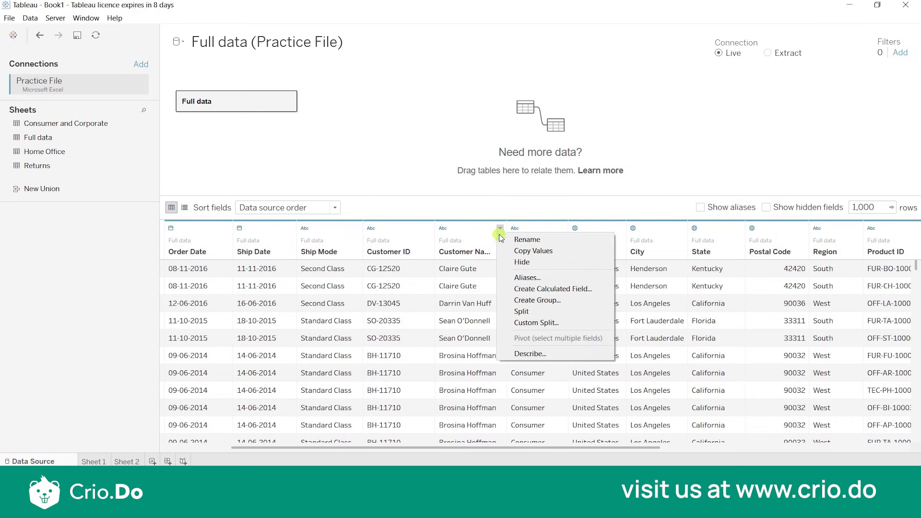
{"action": "left_click", "coordinate": [533, 321]}
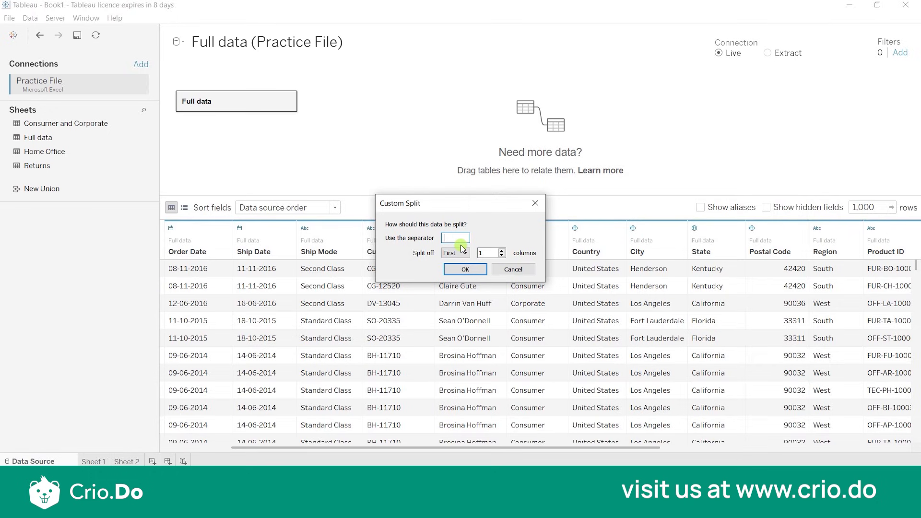
{"action": "left_click", "coordinate": [494, 251]}
{"action": "key", "text": "BackSpace"}
{"action": "type", "text": "3"}
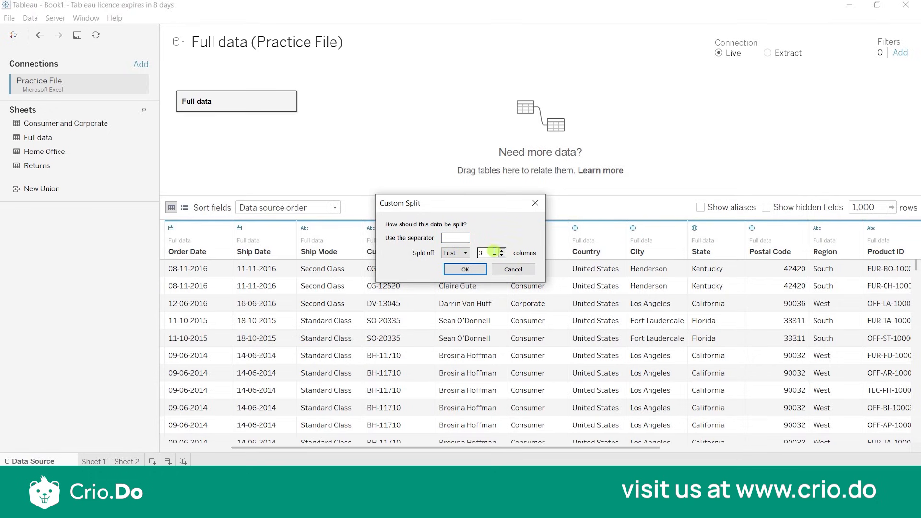
{"action": "left_click", "coordinate": [473, 269]}
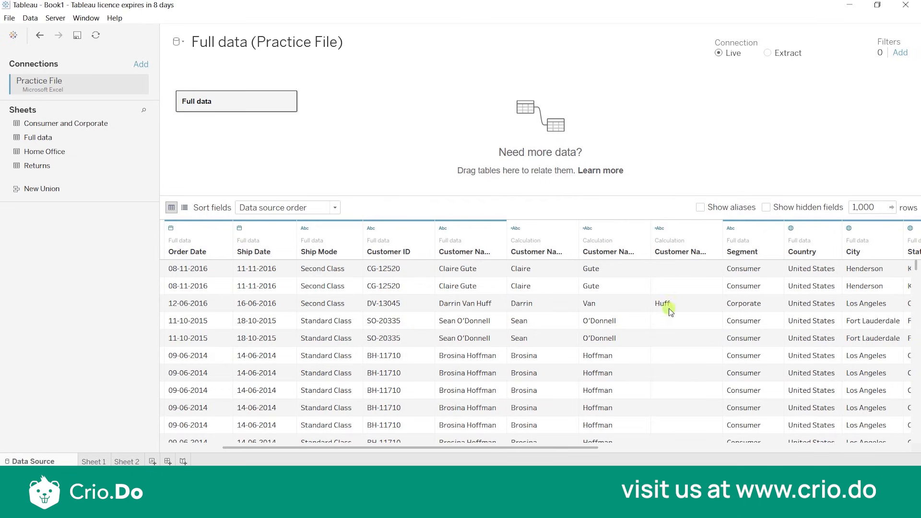